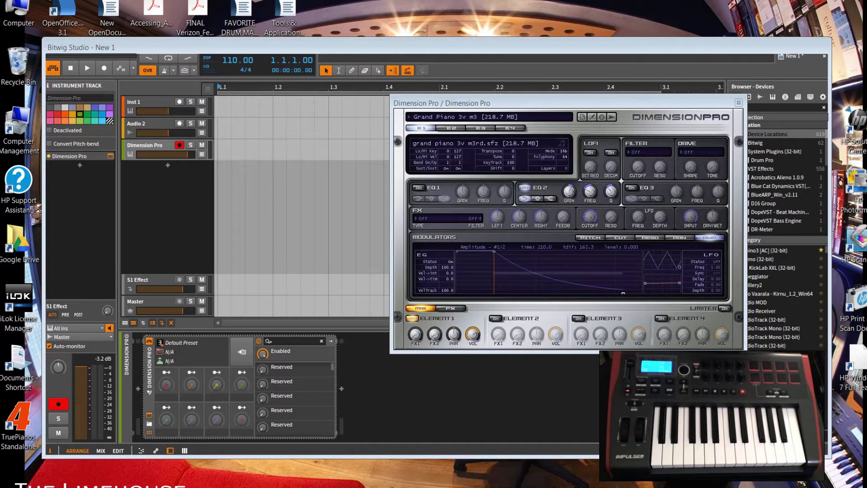
Switch to the Notepad file listing the Novation Impulse 25 script download link.
{"action": "key", "text": "alt+Tab"}
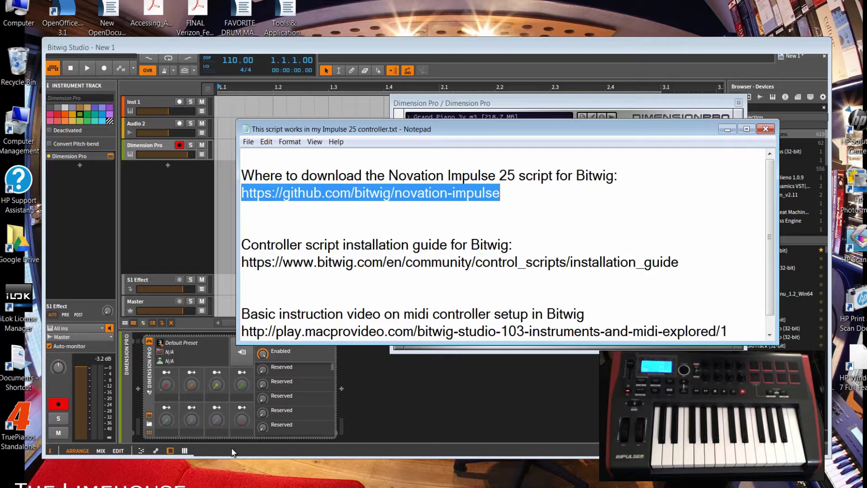
Minimize Notepad to reveal the bitwig/novation-impulse GitHub page in the browser.
{"action": "left_click", "coordinate": [727, 129]}
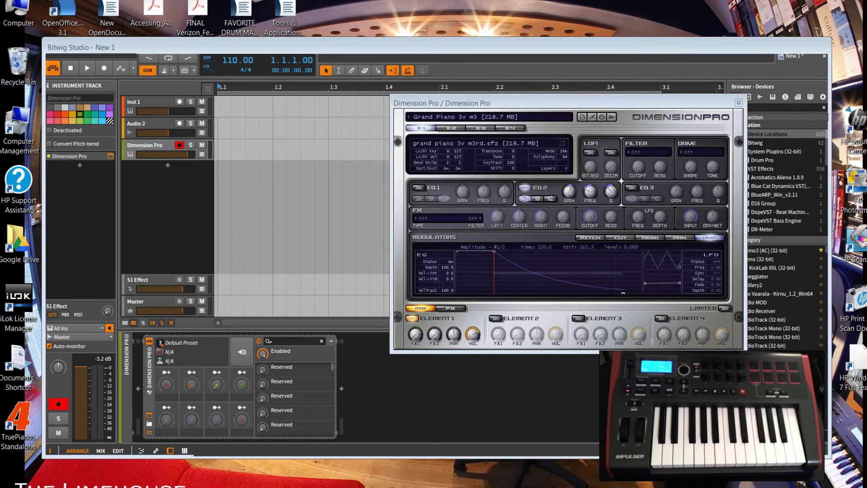
{"action": "left_click", "coordinate": [45, 485]}
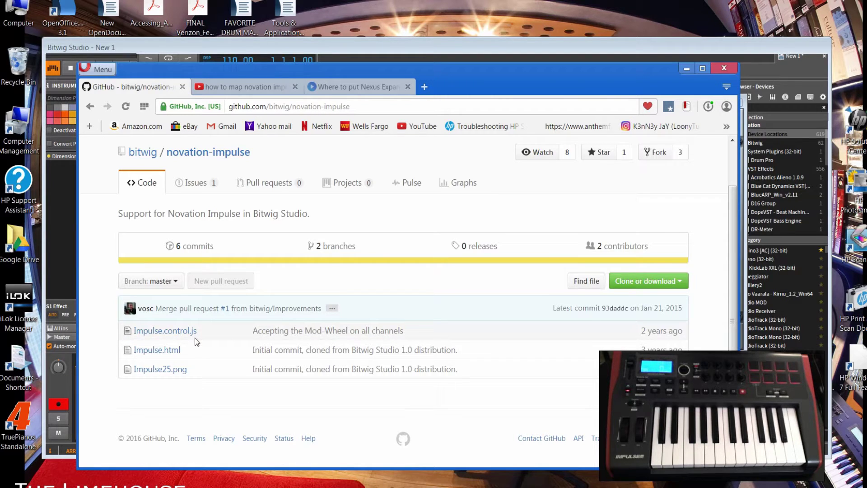
{"action": "right_click", "coordinate": [168, 338]}
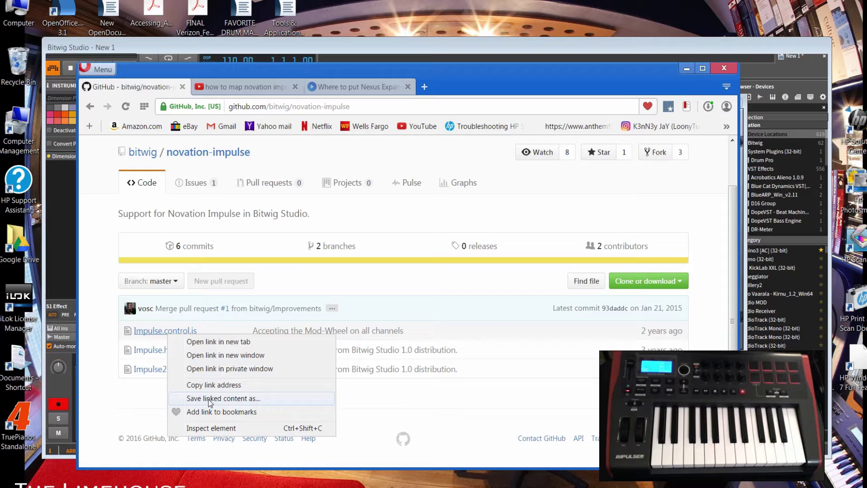
{"action": "left_click", "coordinate": [238, 399]}
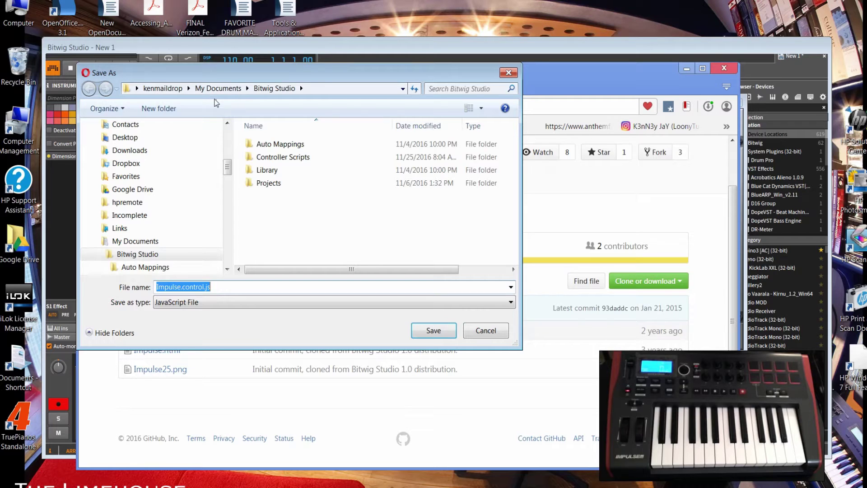
{"action": "left_click", "coordinate": [289, 159]}
{"action": "double_click", "coordinate": [291, 159]}
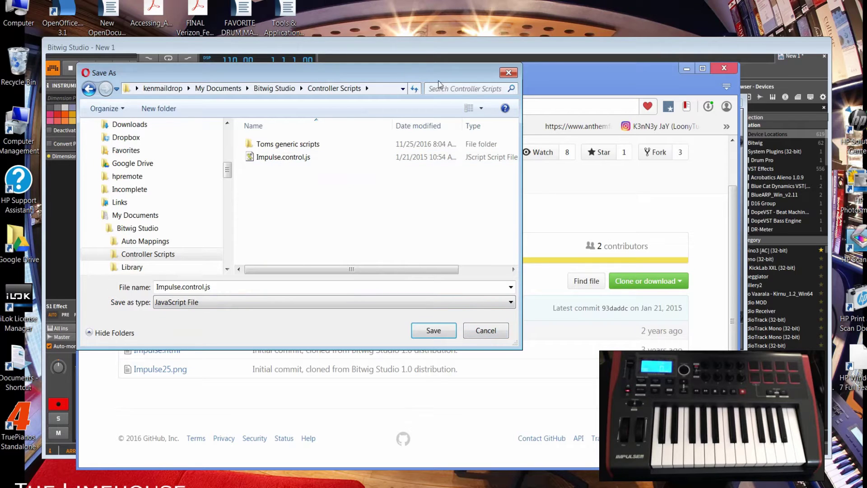
{"action": "left_click", "coordinate": [508, 72]}
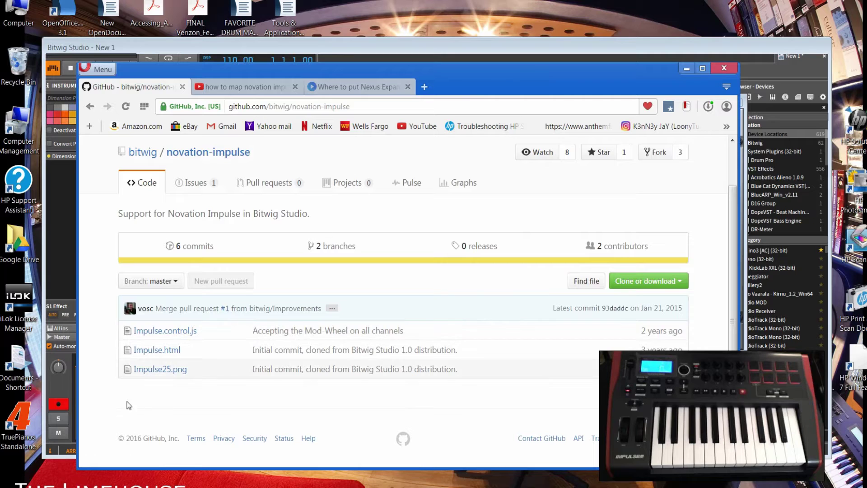
Return to Bitwig Studio and open Options > Preferences to the Controllers page.
{"action": "left_click", "coordinate": [687, 72]}
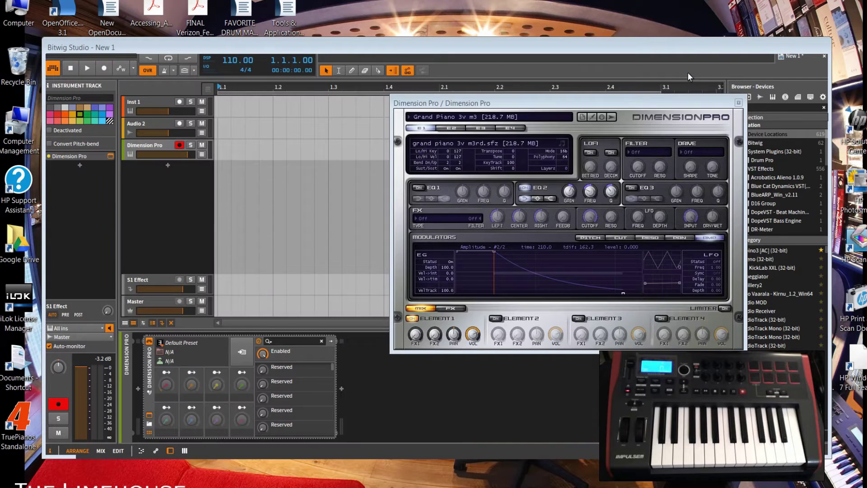
{"action": "left_click", "coordinate": [200, 38]}
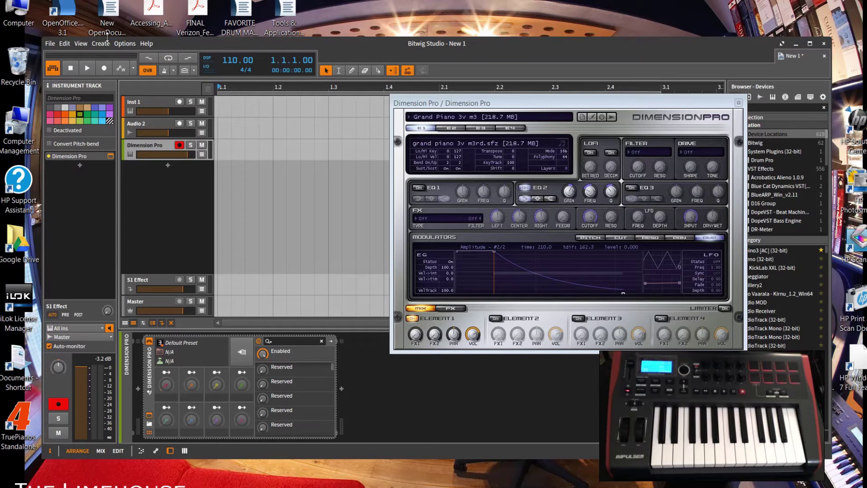
{"action": "left_click", "coordinate": [126, 43]}
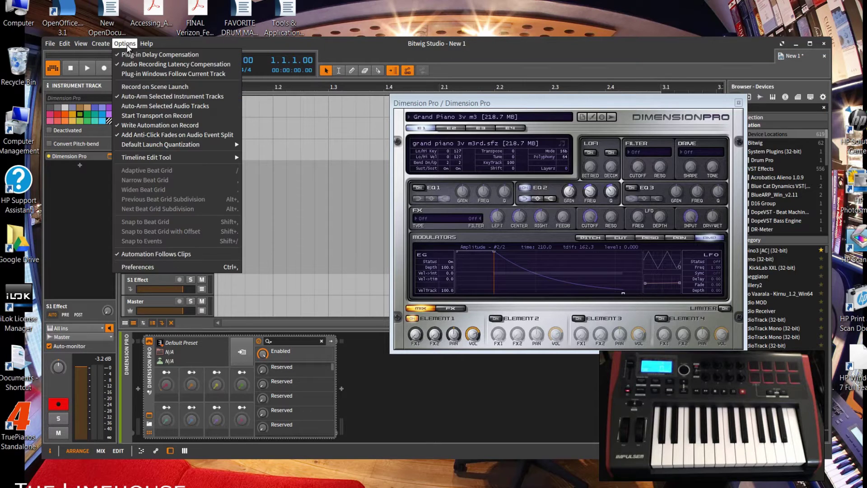
{"action": "left_click", "coordinate": [163, 269]}
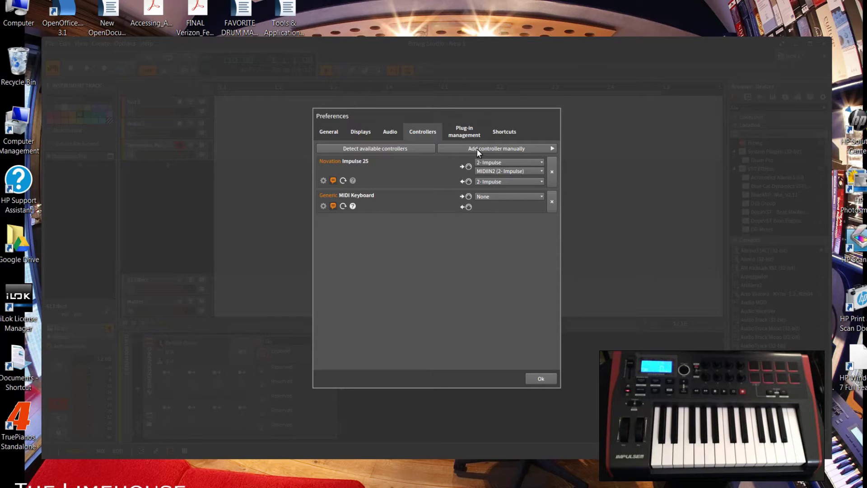
{"action": "left_click", "coordinate": [552, 149]}
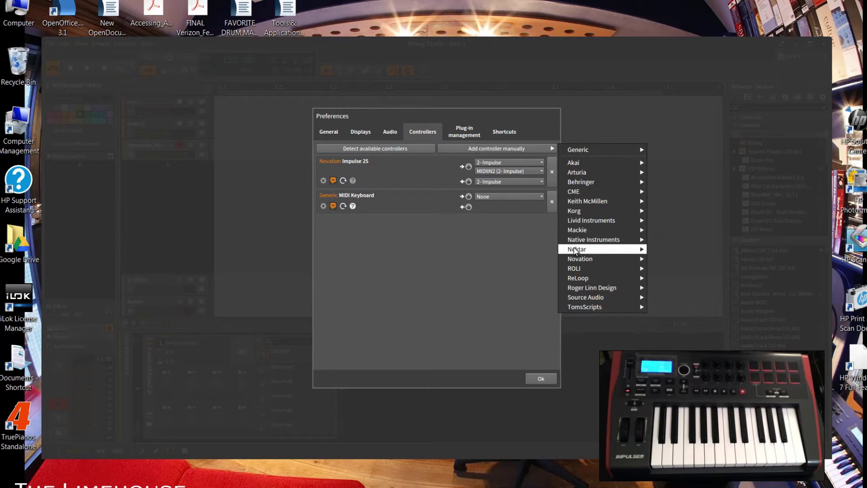
{"action": "mouse_move", "coordinate": [574, 261]}
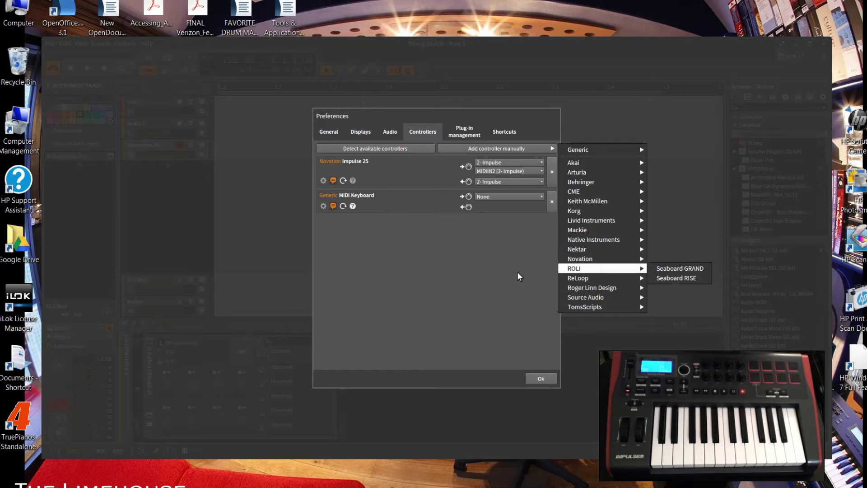
{"action": "left_click", "coordinate": [499, 249]}
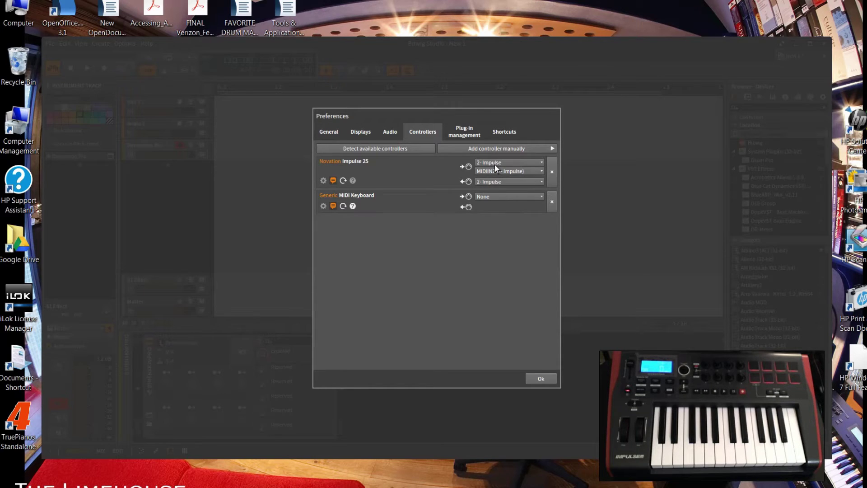
Set the Impulse 25 MIDI input to MIDIIN2 (2- Impulse) and confirm Preferences with OK.
{"action": "left_click", "coordinate": [537, 162]}
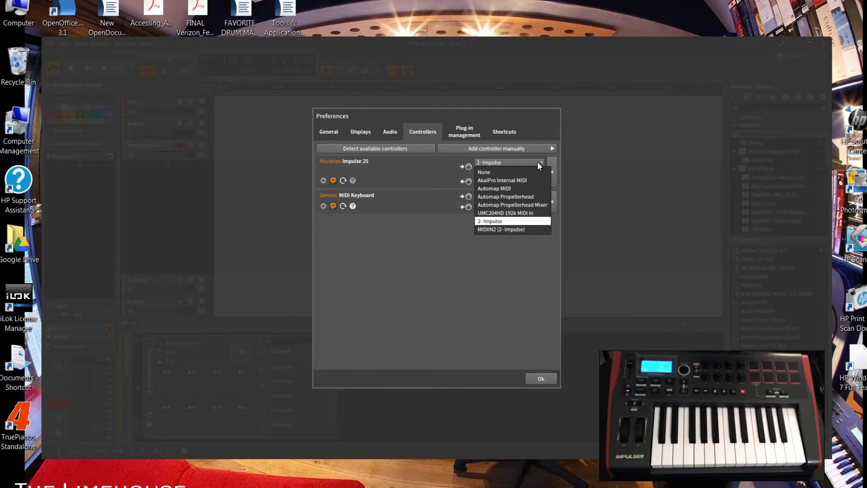
{"action": "left_click", "coordinate": [522, 229]}
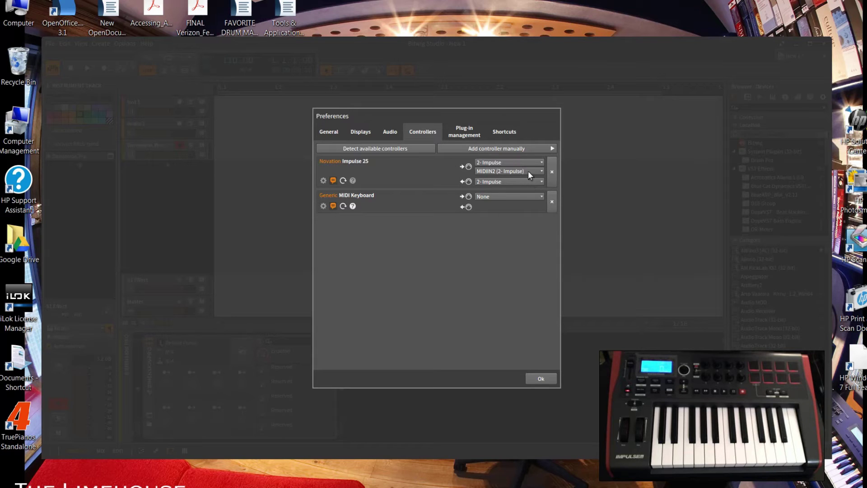
{"action": "left_click", "coordinate": [548, 379]}
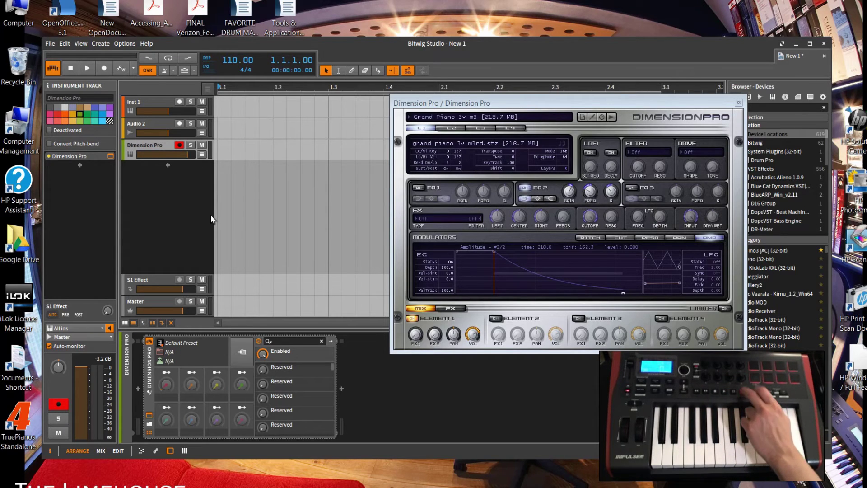
Arm recording, play briefly, move the Dimension Pro window lower left, and stop playback.
{"action": "left_click", "coordinate": [104, 68]}
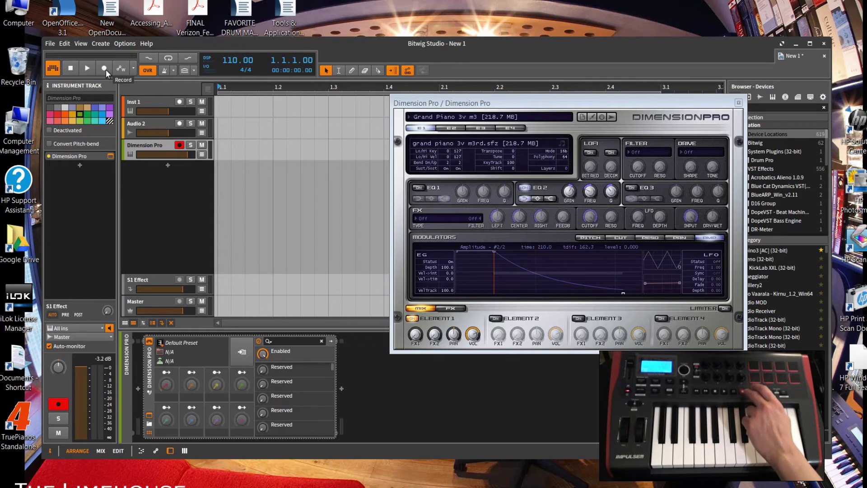
{"action": "left_click", "coordinate": [105, 68]}
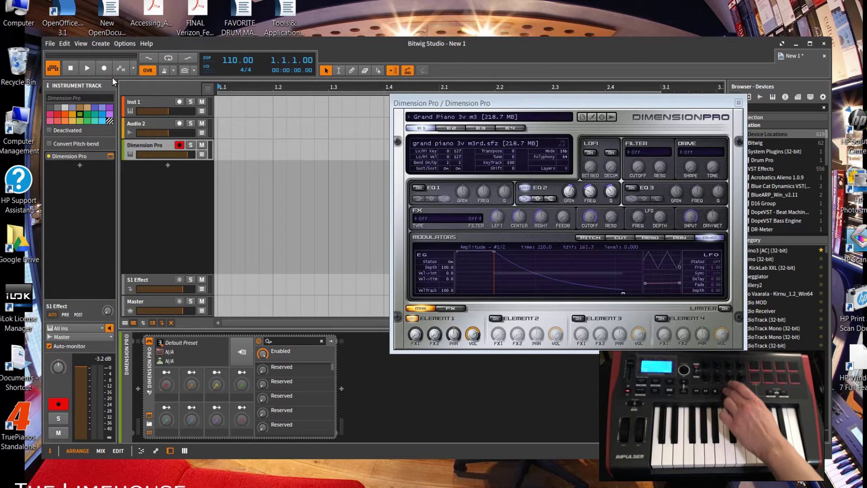
{"action": "key", "text": "space"}
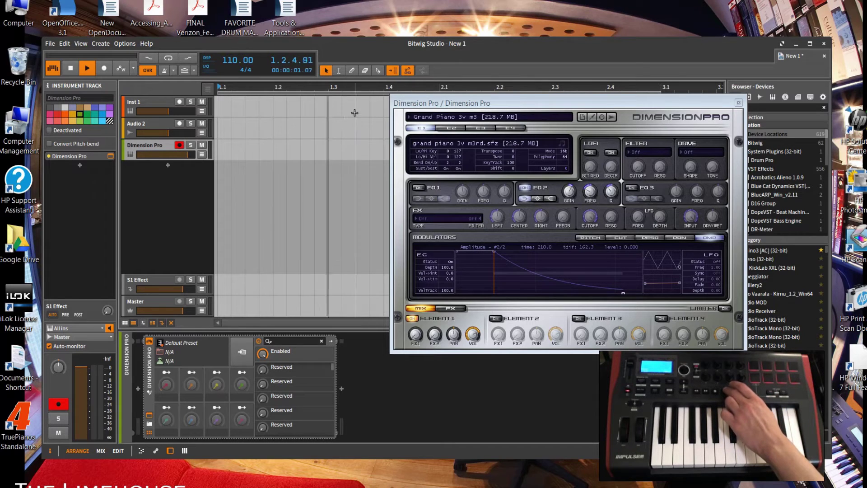
{"action": "left_click_drag", "start_coordinate": [509, 101], "coordinate": [161, 208]}
{"action": "key", "text": "space"}
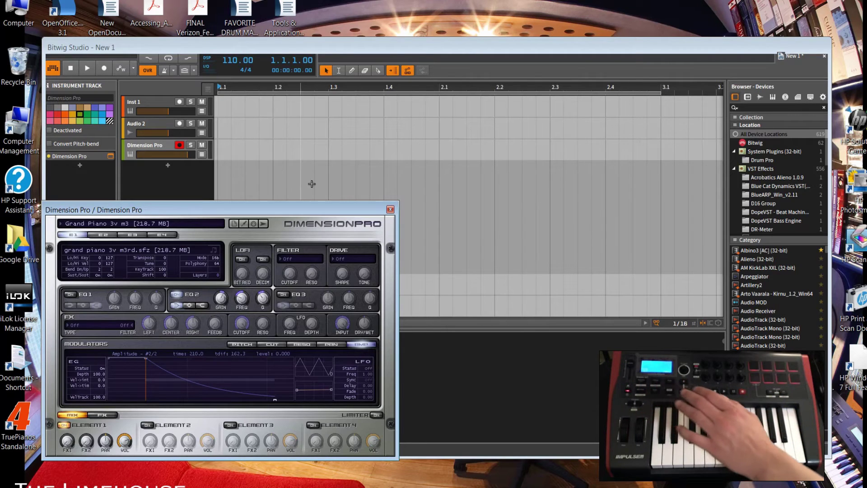
Move the Dimension Pro window to the top and lower the Dimension Pro track volume slightly.
{"action": "left_click_drag", "start_coordinate": [299, 207], "coordinate": [451, 20]}
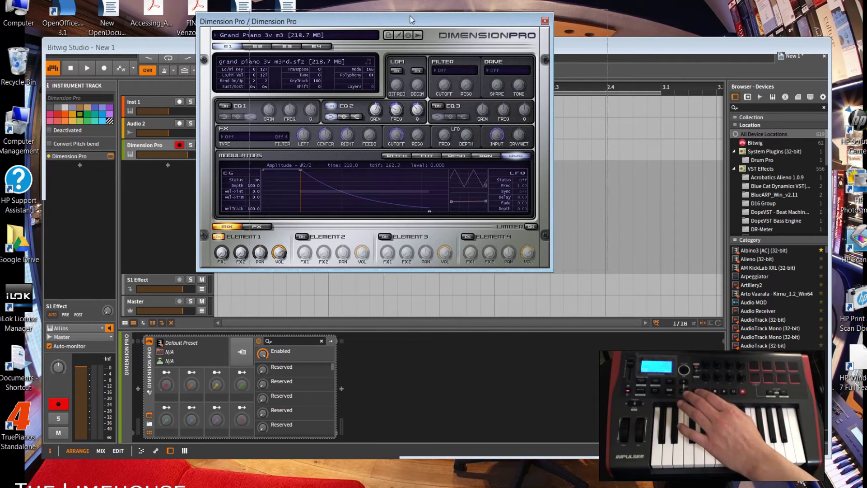
{"action": "left_click_drag", "start_coordinate": [351, 14], "coordinate": [446, 22]}
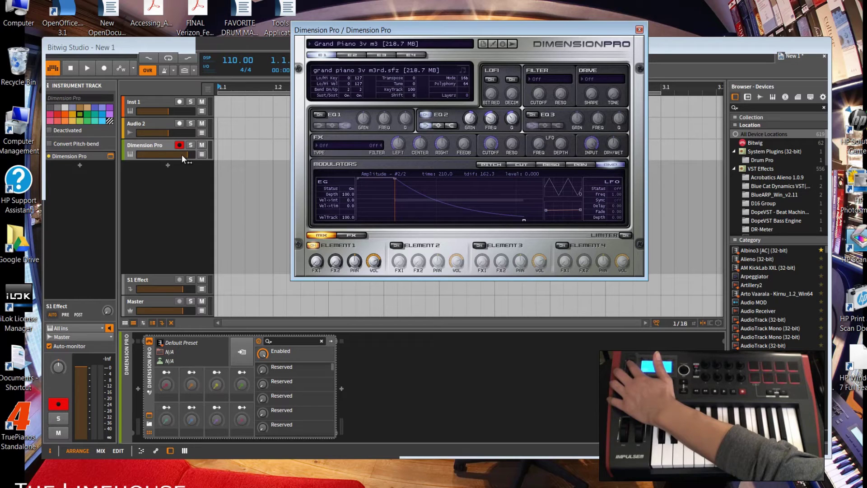
{"action": "left_click_drag", "start_coordinate": [182, 155], "coordinate": [178, 158]}
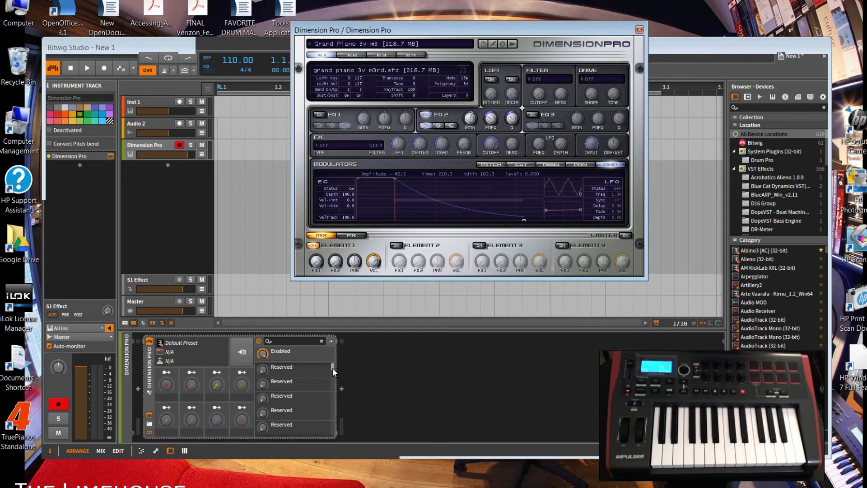
Scroll the device panel and start mapping the fourth macro knob to a hardware control.
{"action": "left_click_drag", "start_coordinate": [332, 367], "coordinate": [331, 381]}
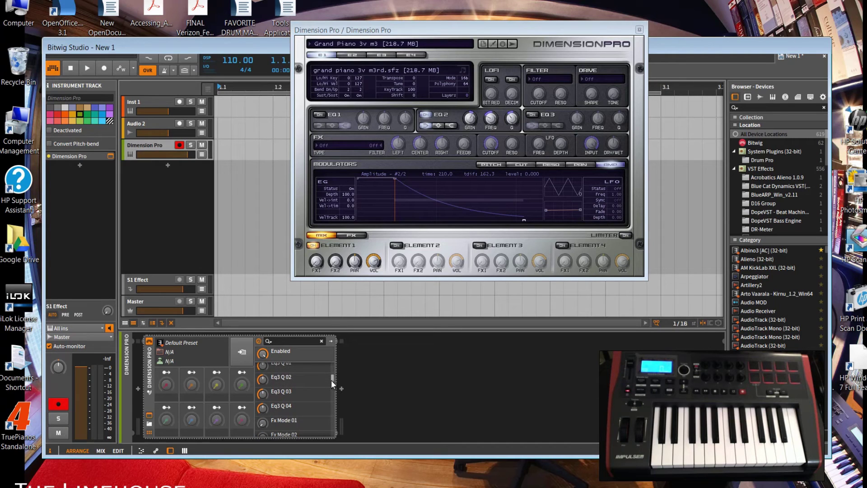
{"action": "scroll", "coordinate": [332, 380], "scroll_direction": "up", "scroll_amount": 2}
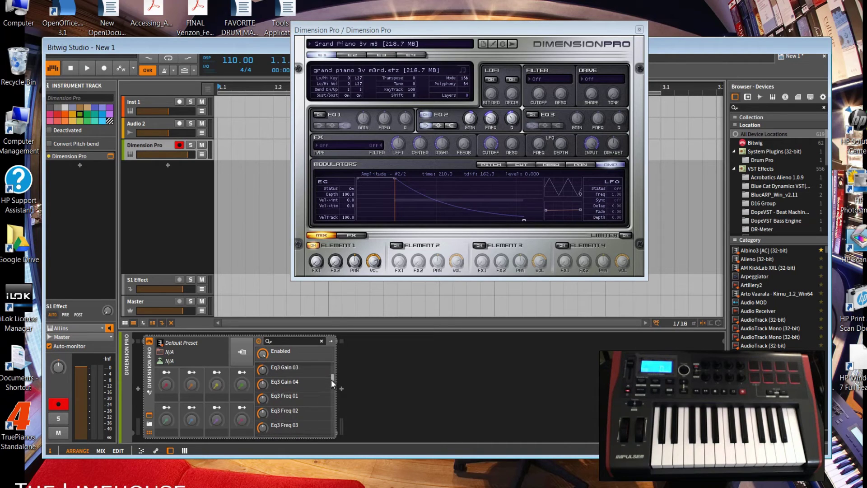
{"action": "right_click", "coordinate": [241, 386]}
{"action": "left_click", "coordinate": [270, 423]}
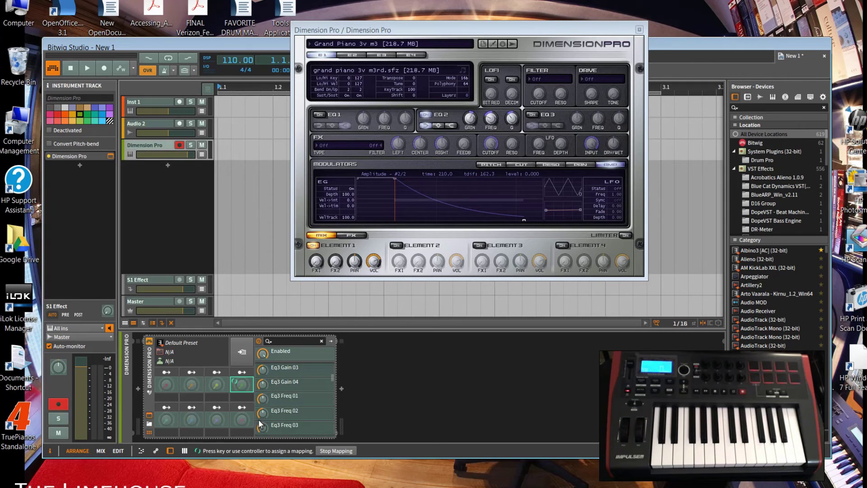
Map Dimension Pro's Enabled parameter to a knob on the Impulse with Map to Controller or Key.
{"action": "right_click", "coordinate": [267, 356]}
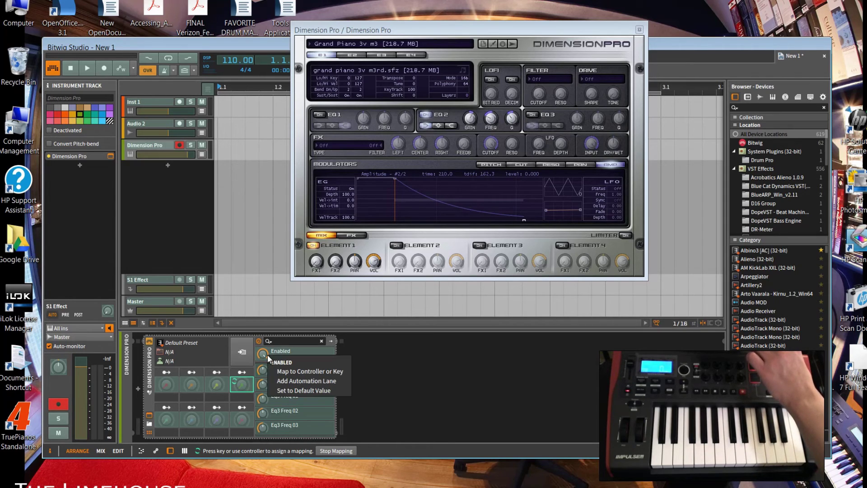
{"action": "left_click", "coordinate": [301, 370]}
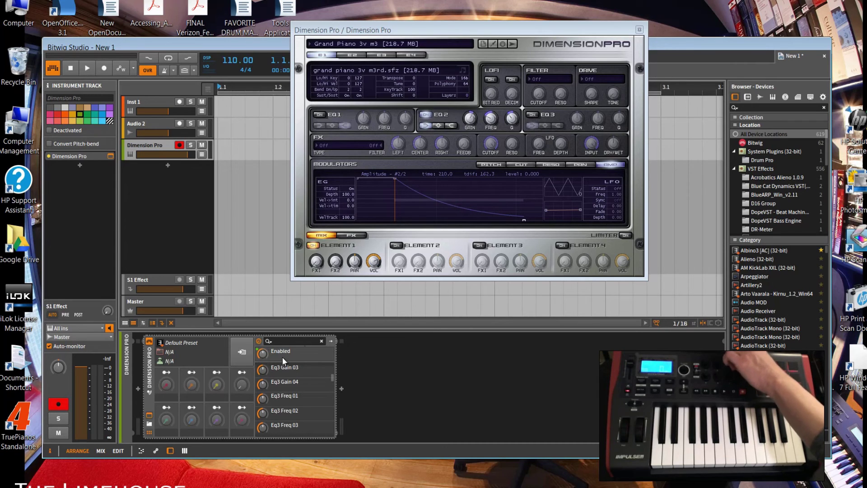
{"action": "mouse_move", "coordinate": [263, 355]}
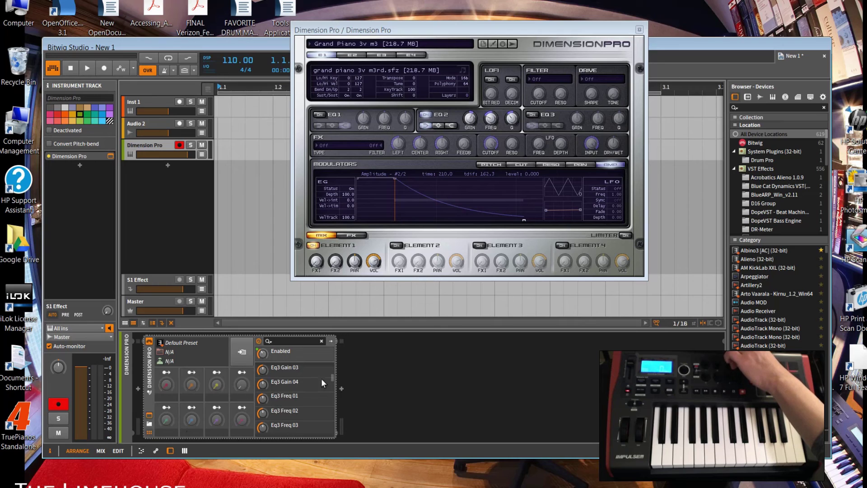
{"action": "mouse_move", "coordinate": [333, 380]}
{"action": "left_mouse_down"}
{"action": "mouse_move", "coordinate": [329, 394]}
{"action": "mouse_move", "coordinate": [330, 365]}
{"action": "left_mouse_up"}
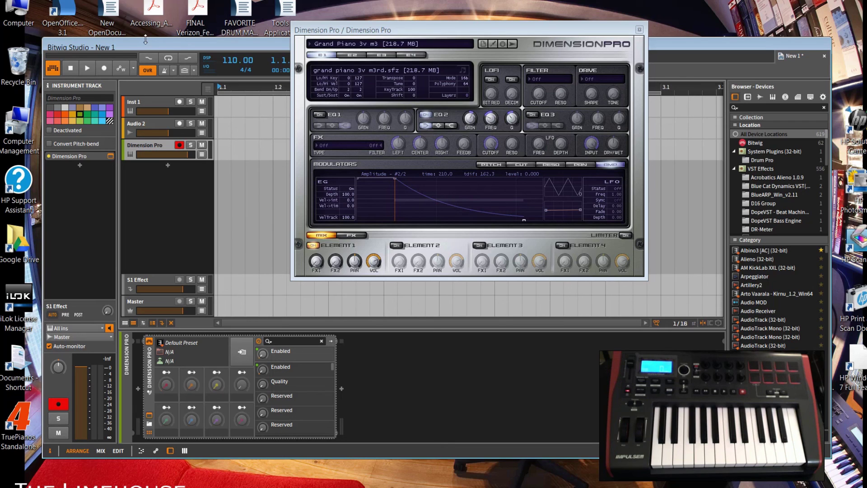
Open Bitwig Studio's Options menu to reach Preferences.
{"action": "mouse_move", "coordinate": [145, 39]}
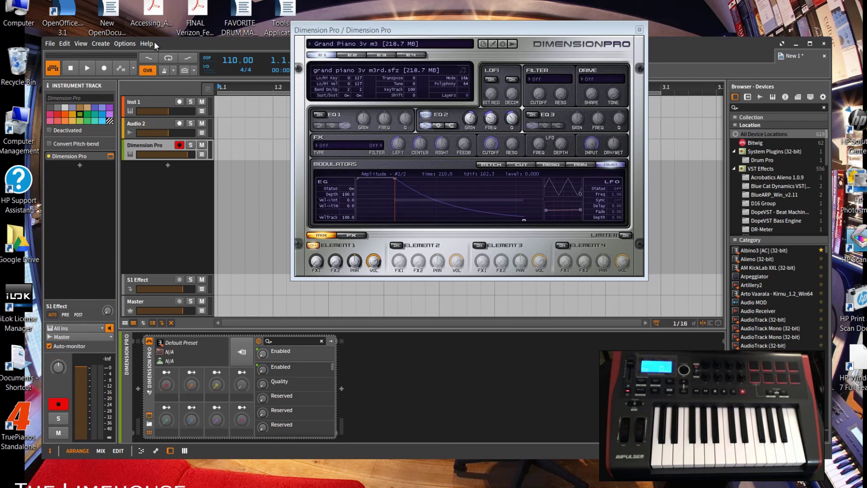
{"action": "left_click", "coordinate": [117, 45]}
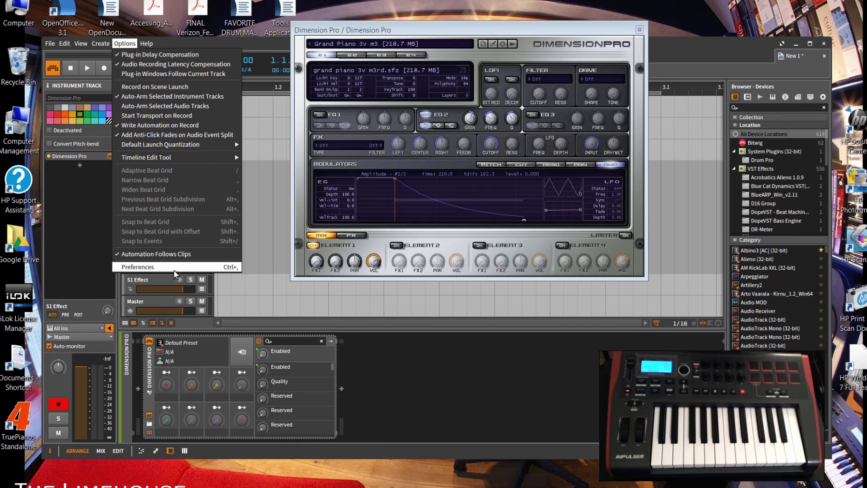